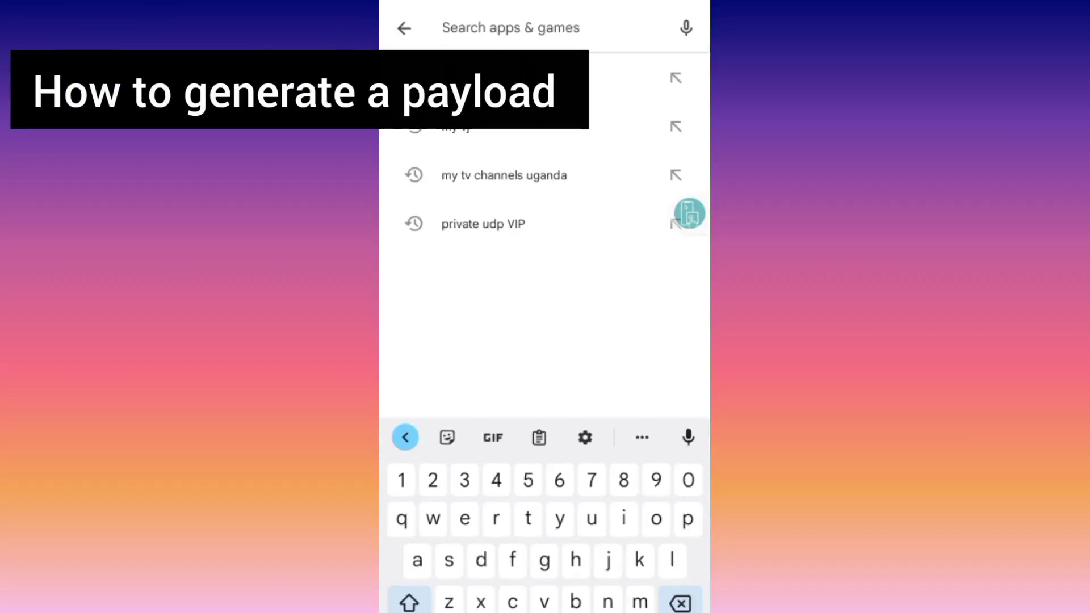
{"action": "type", "text": "htt"}
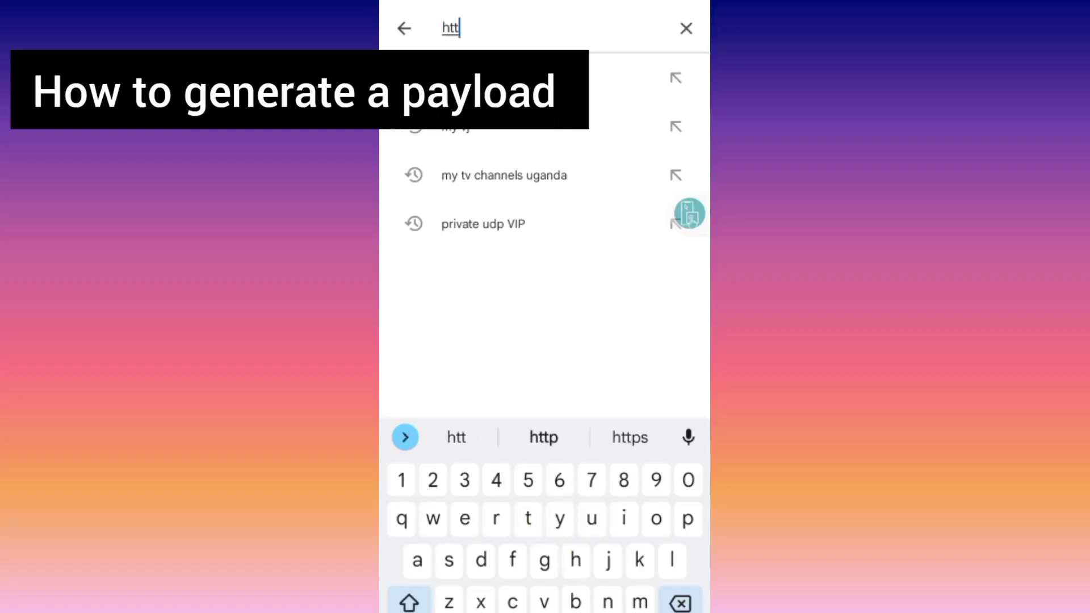
{"action": "type", "text": "p"}
Search the Play Store for 'http custom' to list HTTP Custom – AIO Tunnel as installed
{"action": "left_click", "coordinate": [542, 437]}
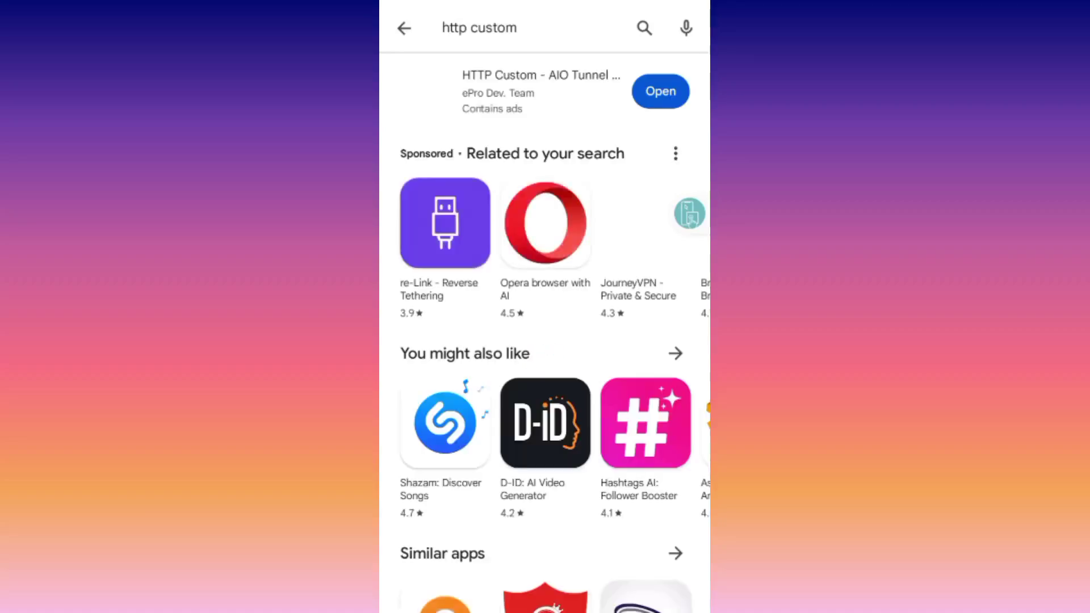
Open the HTTP Custom – AIO Tunnel store page and launch the app to its SSH screen
{"action": "left_click", "coordinate": [544, 90]}
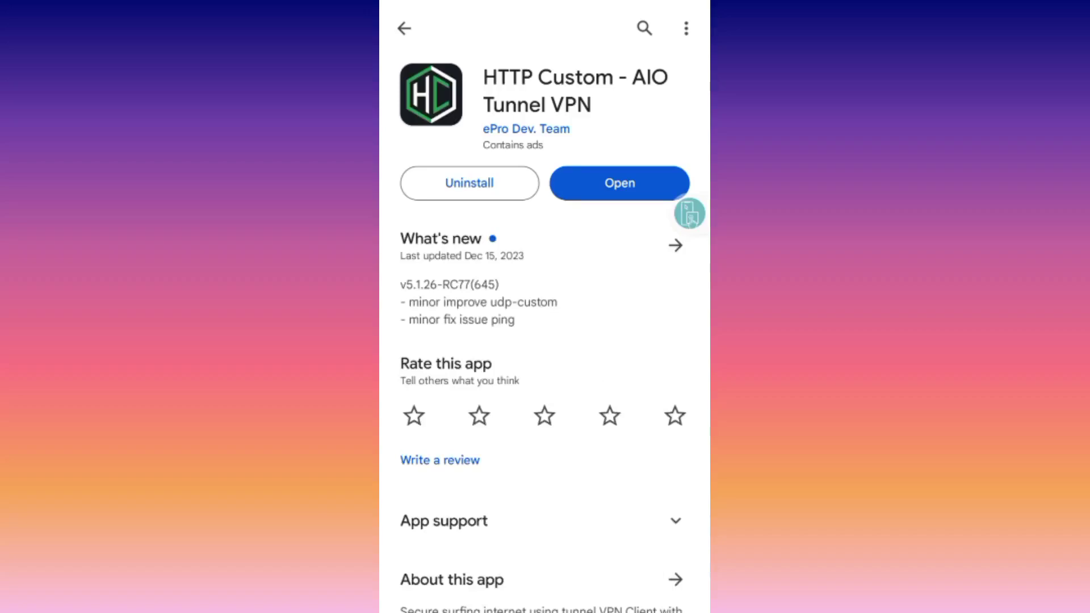
{"action": "key", "text": "Home"}
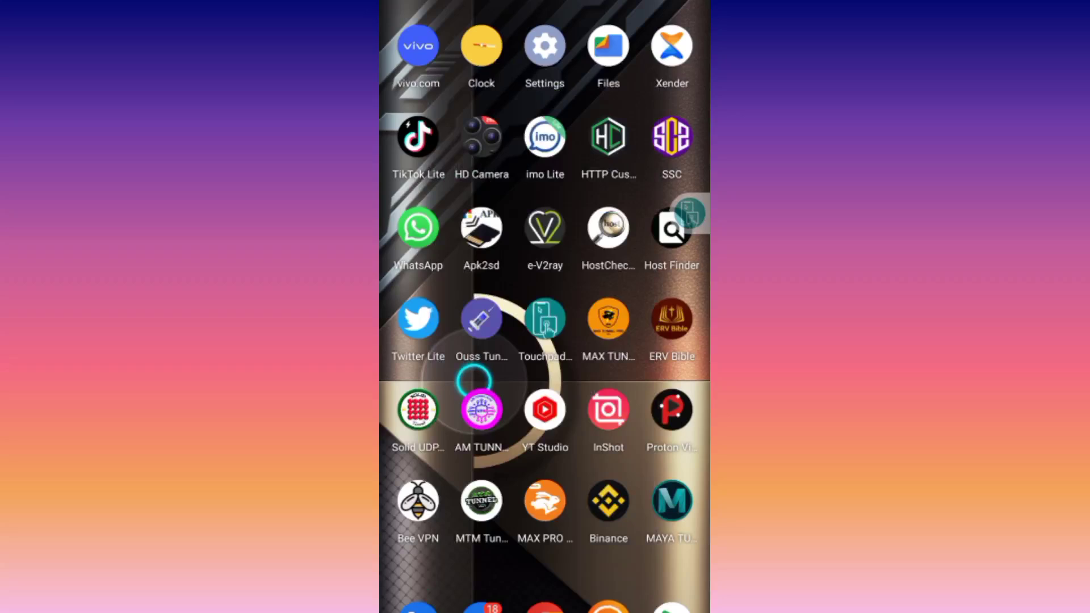
{"action": "left_click", "coordinate": [475, 381]}
{"action": "left_click", "coordinate": [690, 215]}
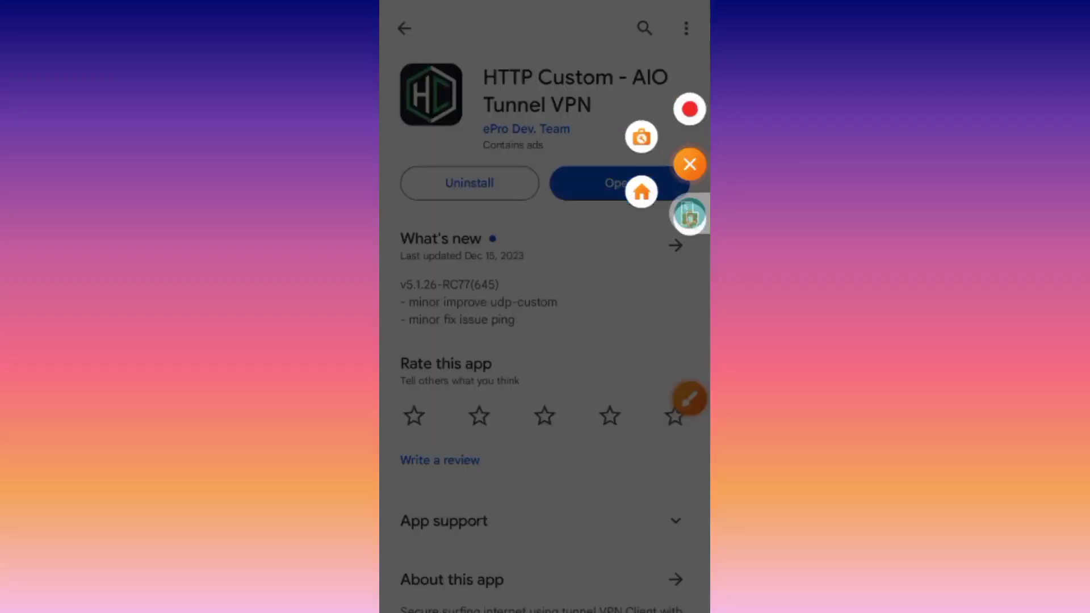
{"action": "left_click", "coordinate": [689, 109]}
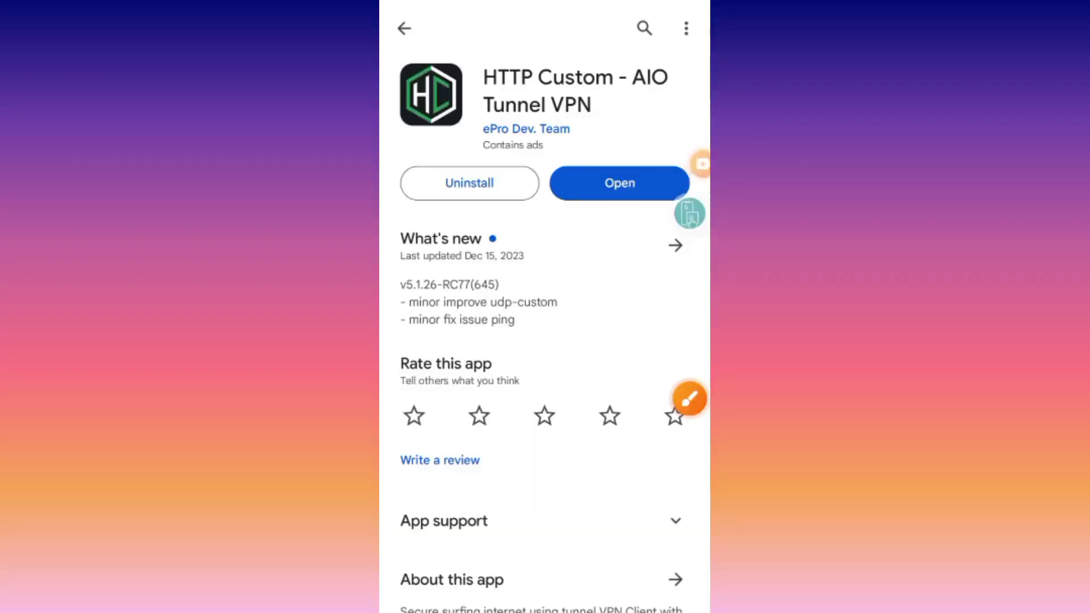
{"action": "left_click", "coordinate": [619, 183]}
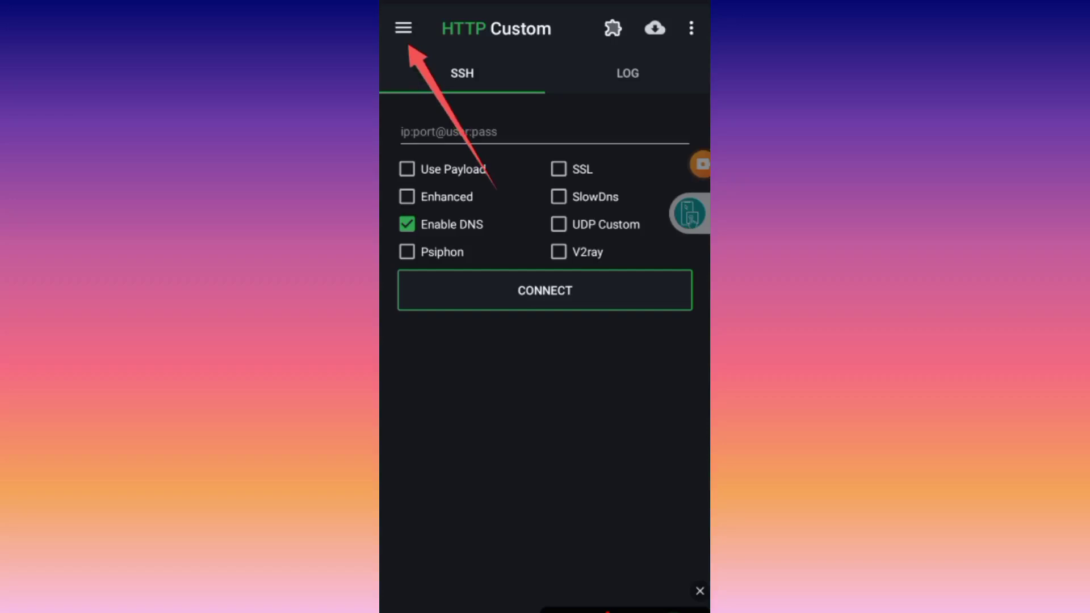
Open the side menu listing Simple Maker, Payload, SNI and SSH Settings
{"action": "left_click", "coordinate": [403, 28]}
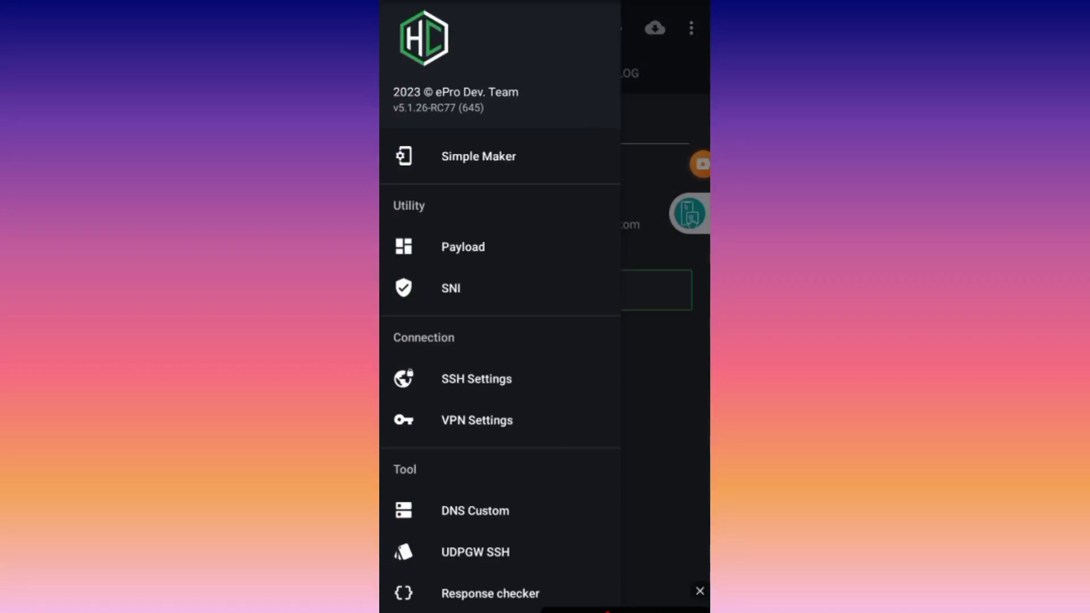
{"action": "left_click_drag", "start_coordinate": [573, 138], "coordinate": [385, 175]}
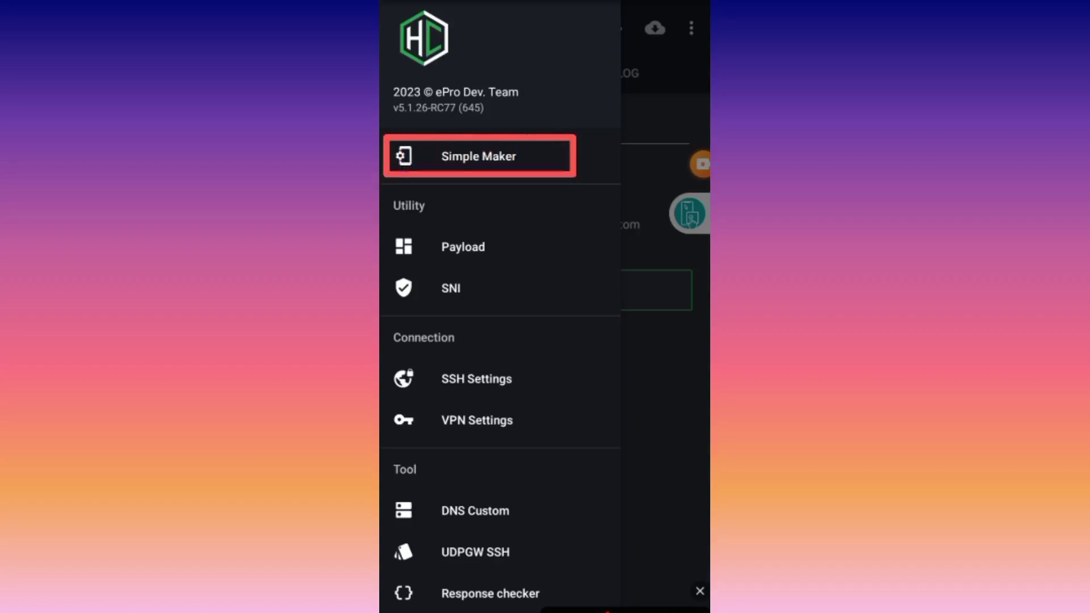
Open Simple Maker and uncheck Forward Host, Online Host and Keep Alive
{"action": "left_click", "coordinate": [570, 160]}
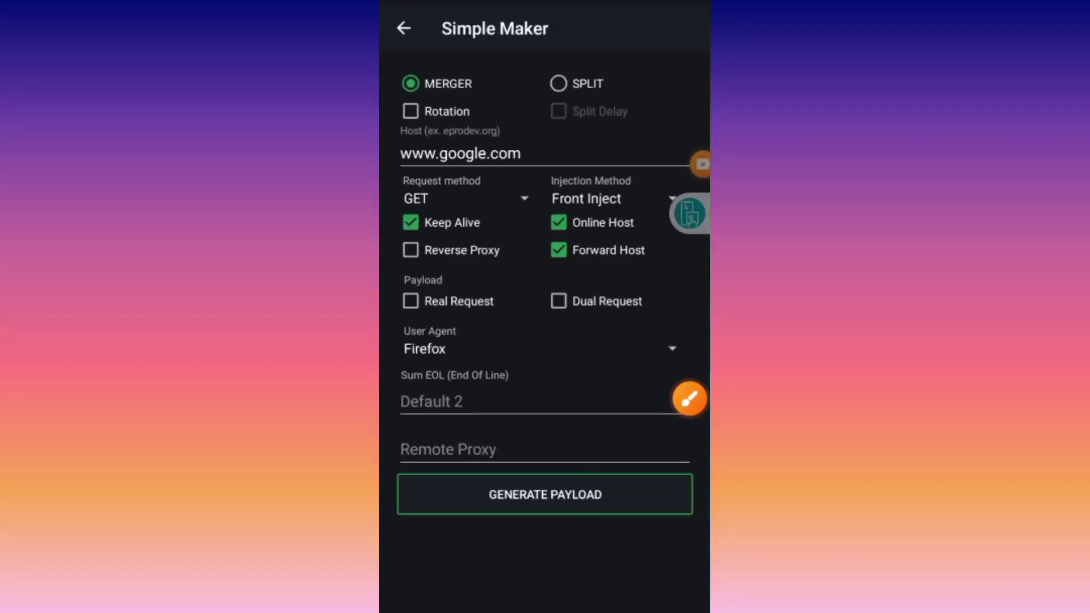
{"action": "left_click", "coordinate": [559, 249]}
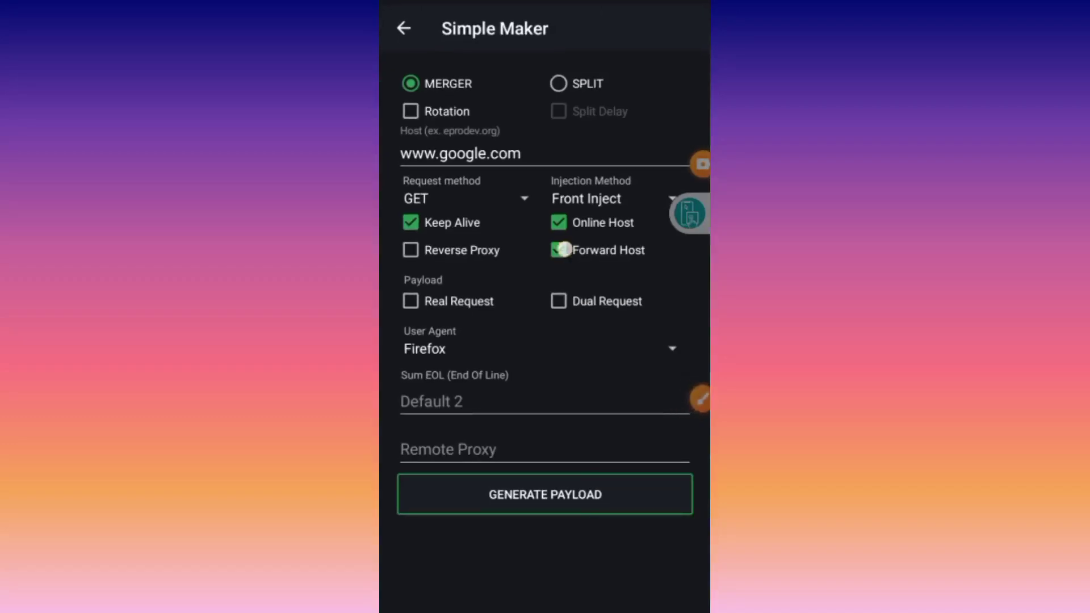
{"action": "left_click", "coordinate": [558, 222]}
{"action": "left_click", "coordinate": [411, 222]}
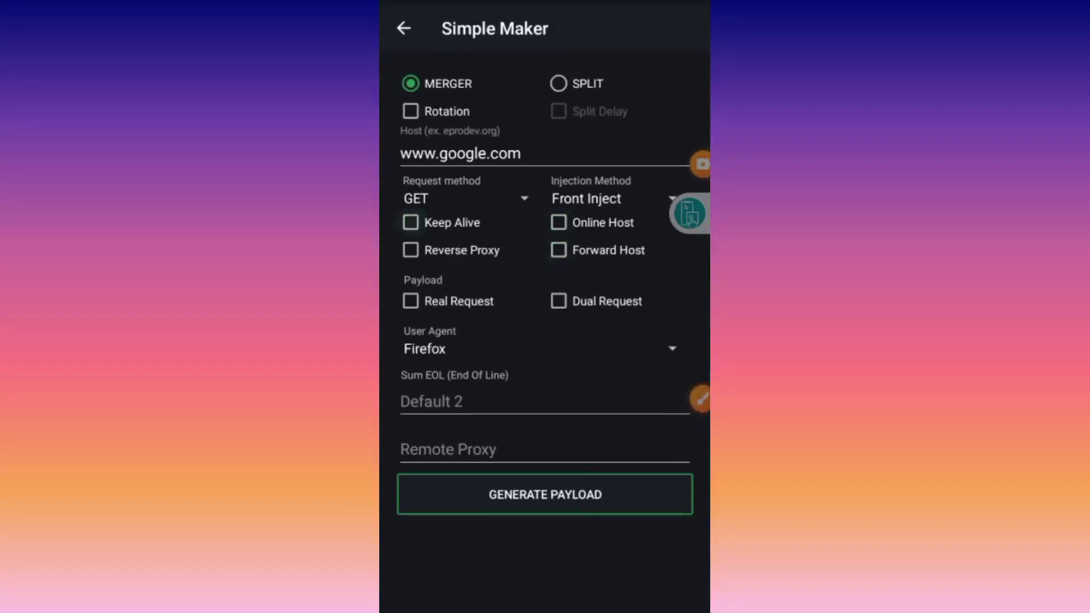
{"action": "left_click", "coordinate": [577, 147]}
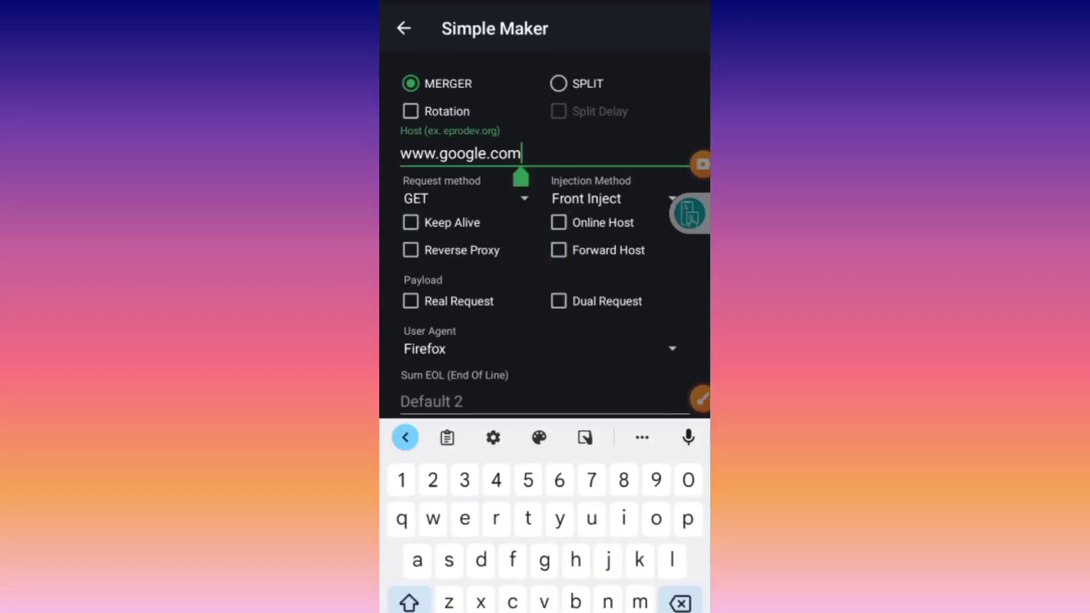
{"action": "left_click_drag", "start_coordinate": [681, 602], "coordinate": [680, 602]}
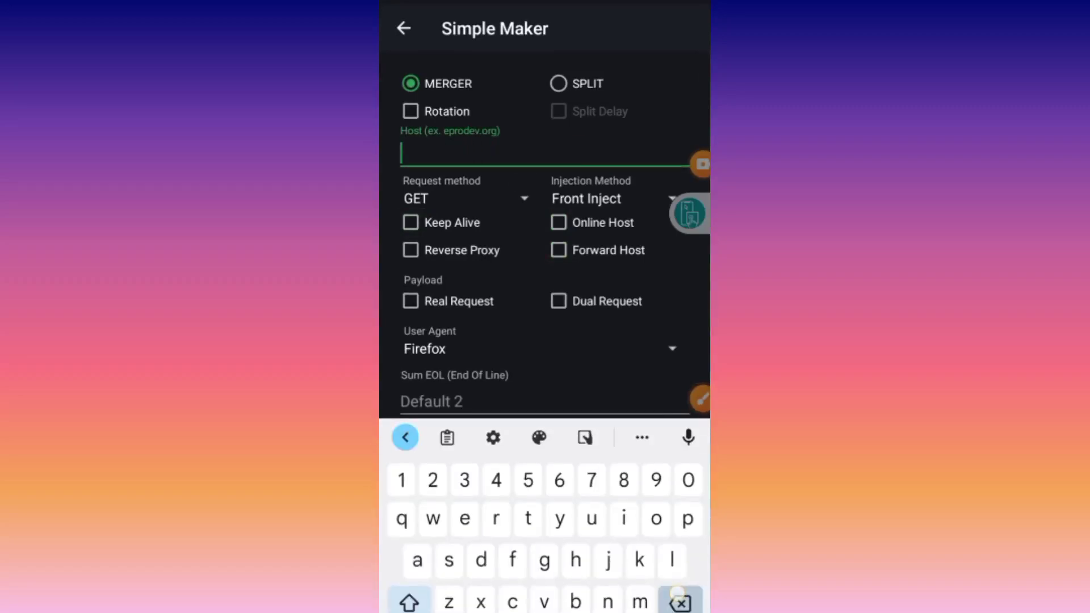
{"action": "key", "text": "Escape"}
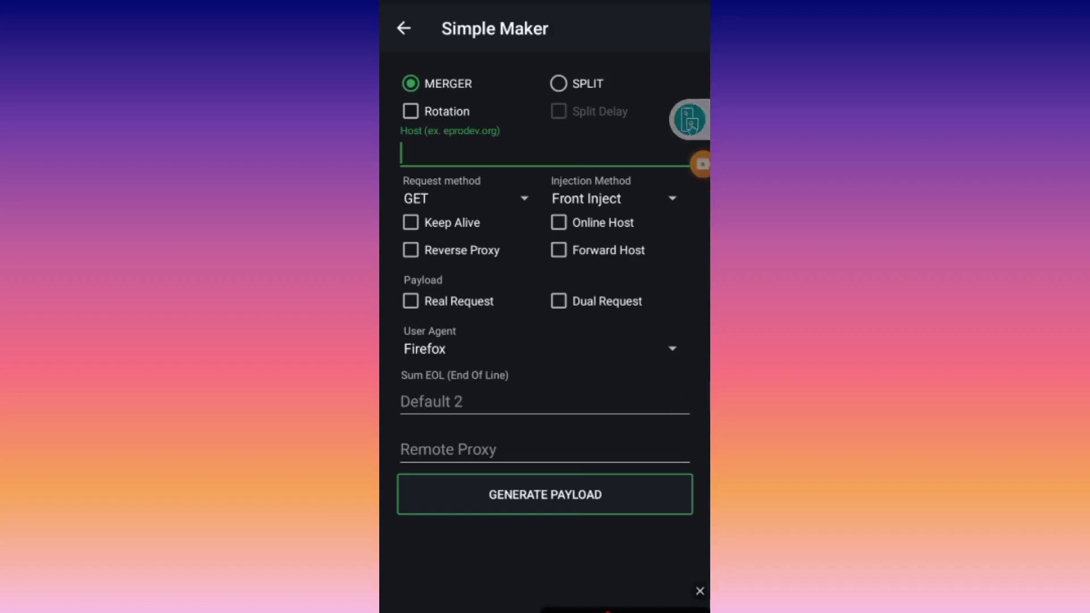
{"action": "mouse_move", "coordinate": [406, 136]}
{"action": "left_mouse_down"}
{"action": "mouse_move", "coordinate": [609, 173]}
{"action": "mouse_move", "coordinate": [653, 169]}
{"action": "left_mouse_up"}
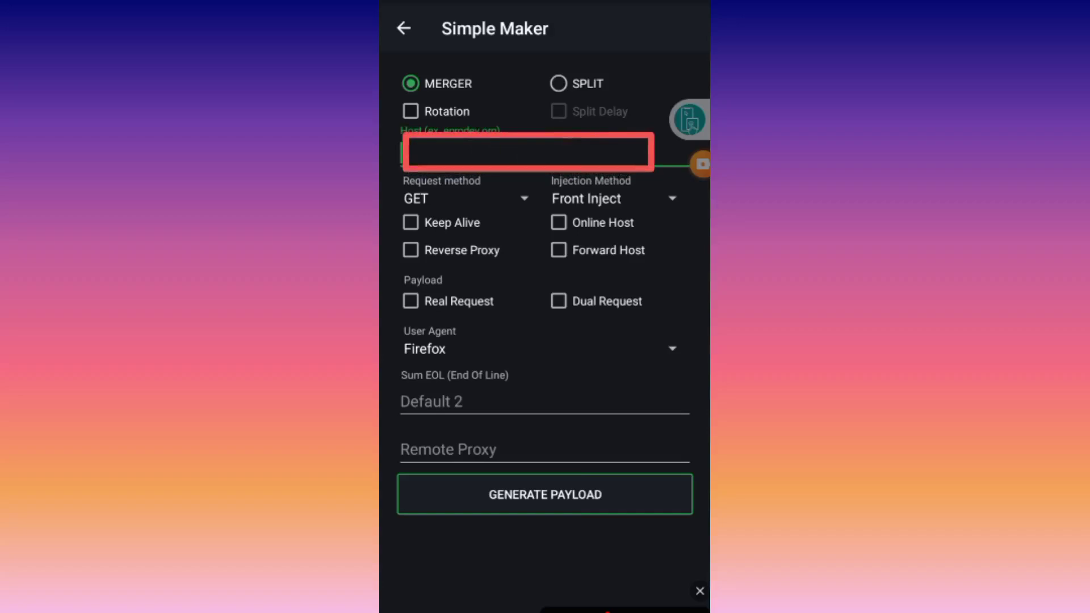
{"action": "left_click", "coordinate": [515, 153]}
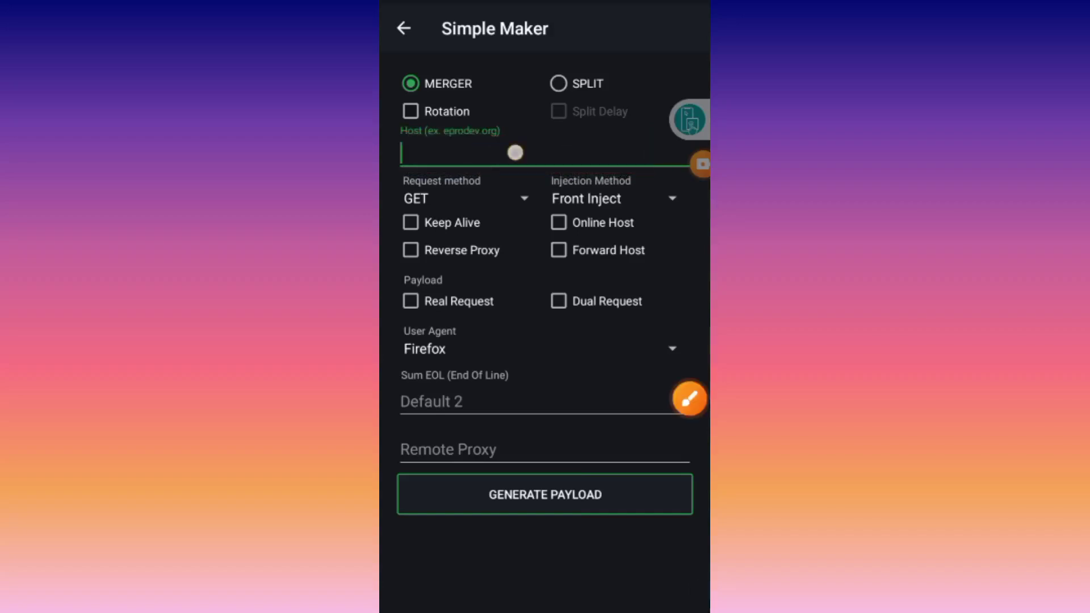
{"action": "type", "text": "w"}
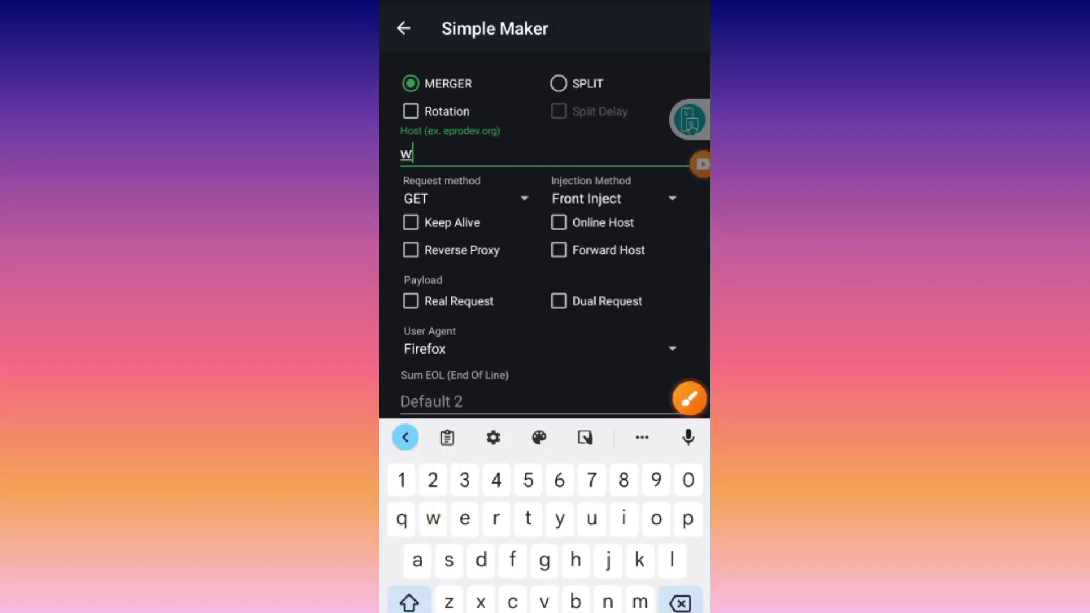
{"action": "type", "text": "ww."}
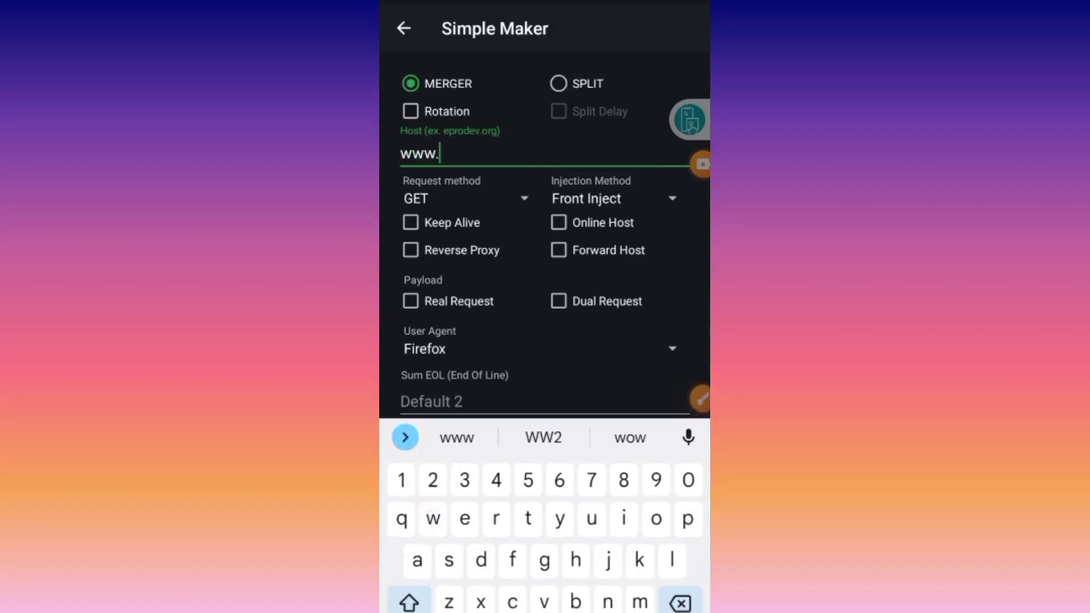
{"action": "type", "text": "goo"}
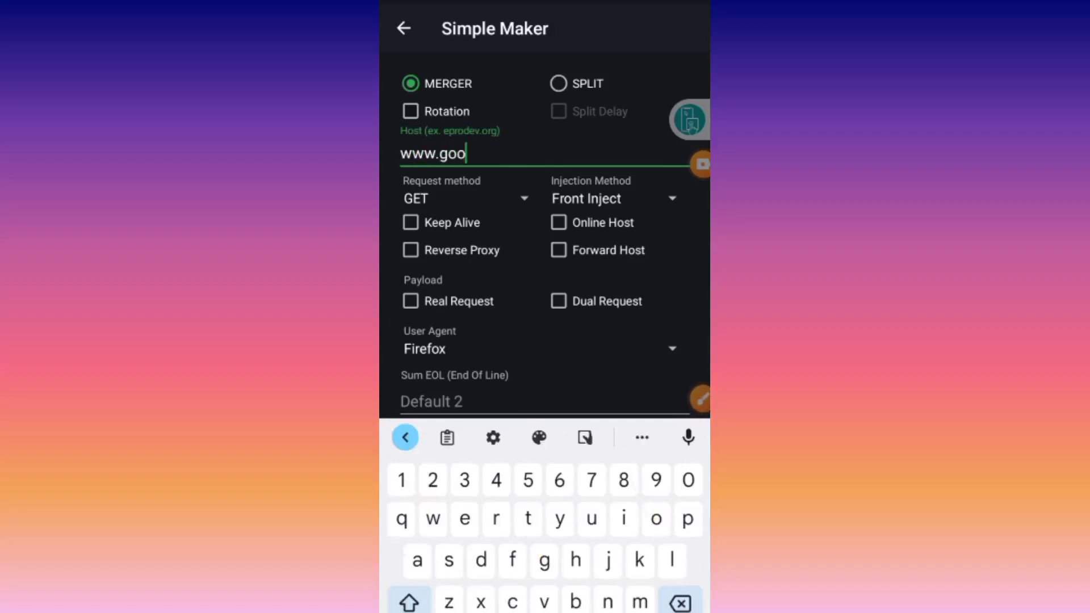
{"action": "type", "text": "gle"}
{"action": "type", "text": ".co"}
{"action": "type", "text": "m"}
{"action": "key", "text": "Escape"}
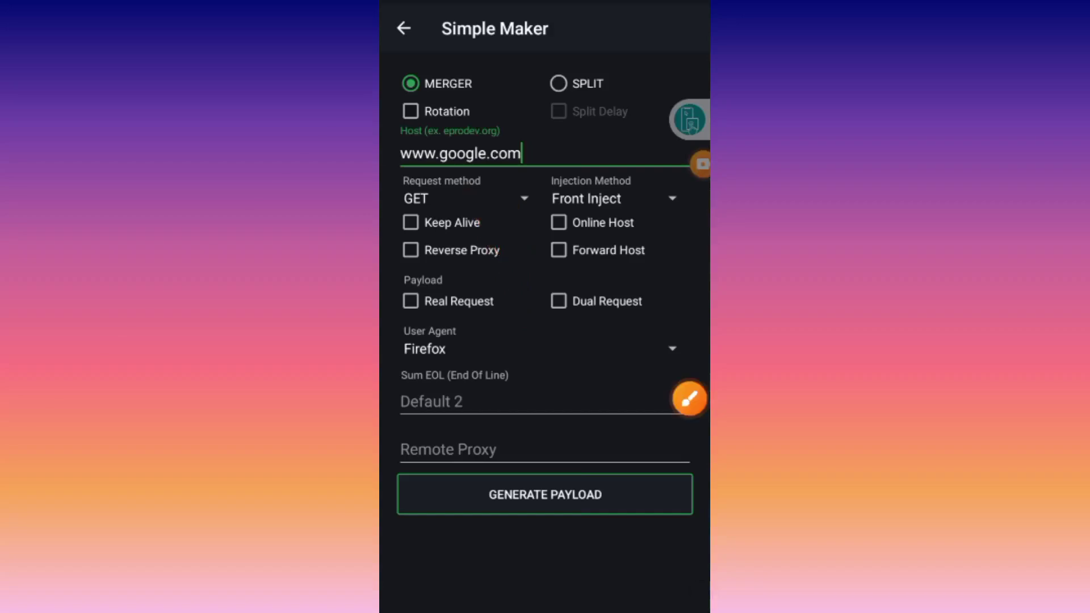
Choose GET from the Simple Maker request method list
{"action": "left_click", "coordinate": [510, 194]}
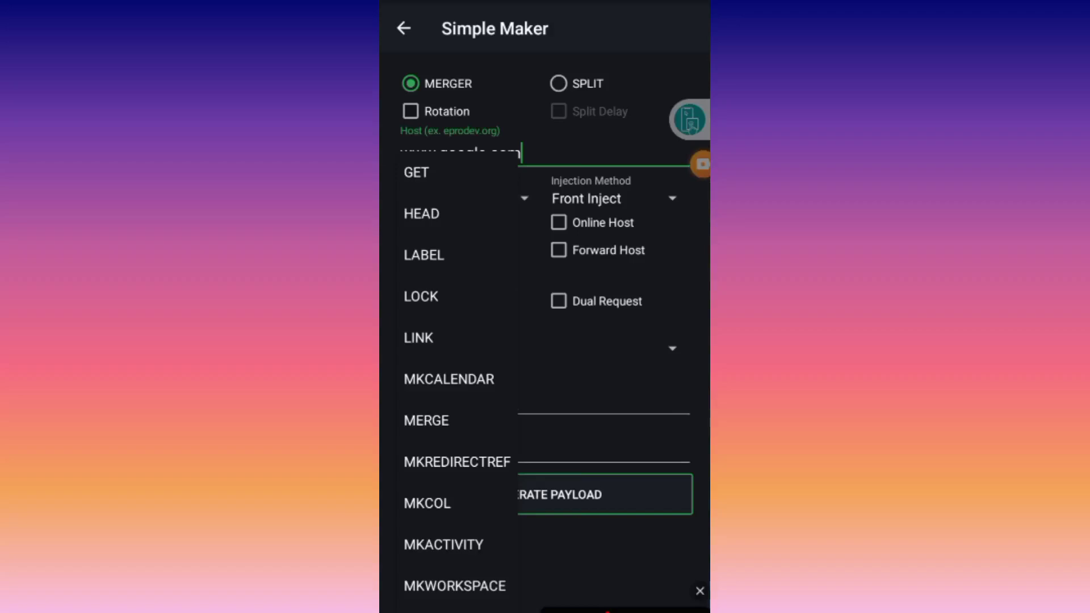
{"action": "left_click_drag", "start_coordinate": [405, 189], "coordinate": [432, 182]}
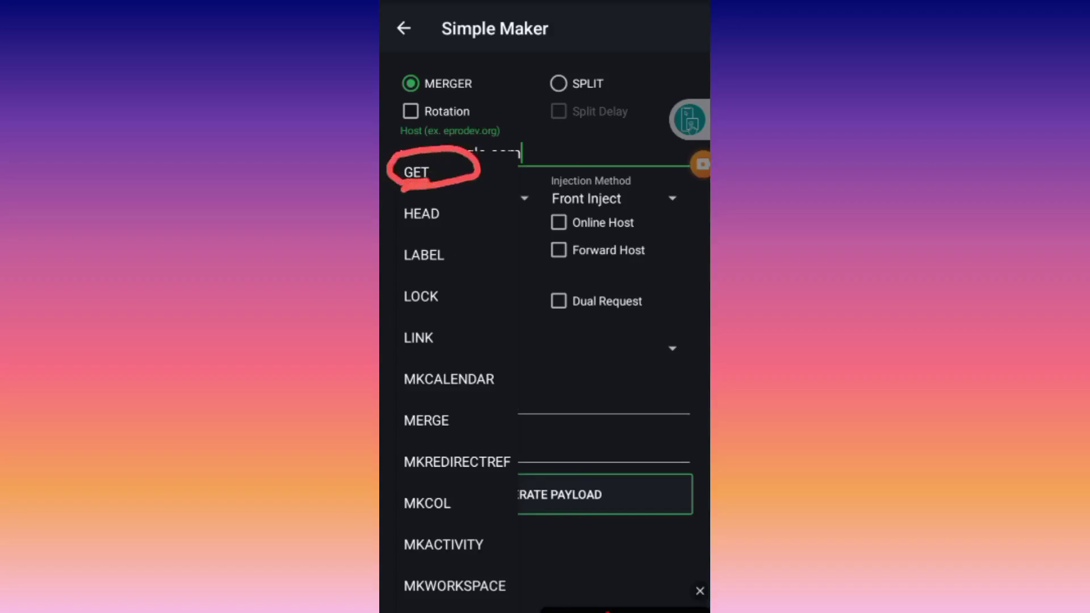
{"action": "left_click", "coordinate": [700, 591]}
{"action": "left_click", "coordinate": [415, 172]}
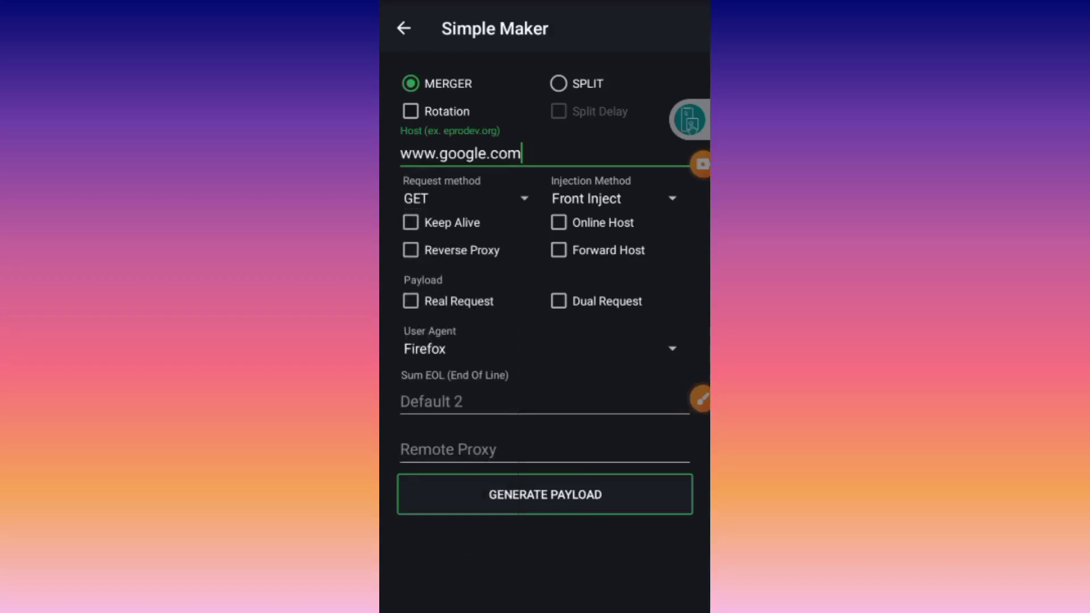
{"action": "left_click", "coordinate": [698, 398]}
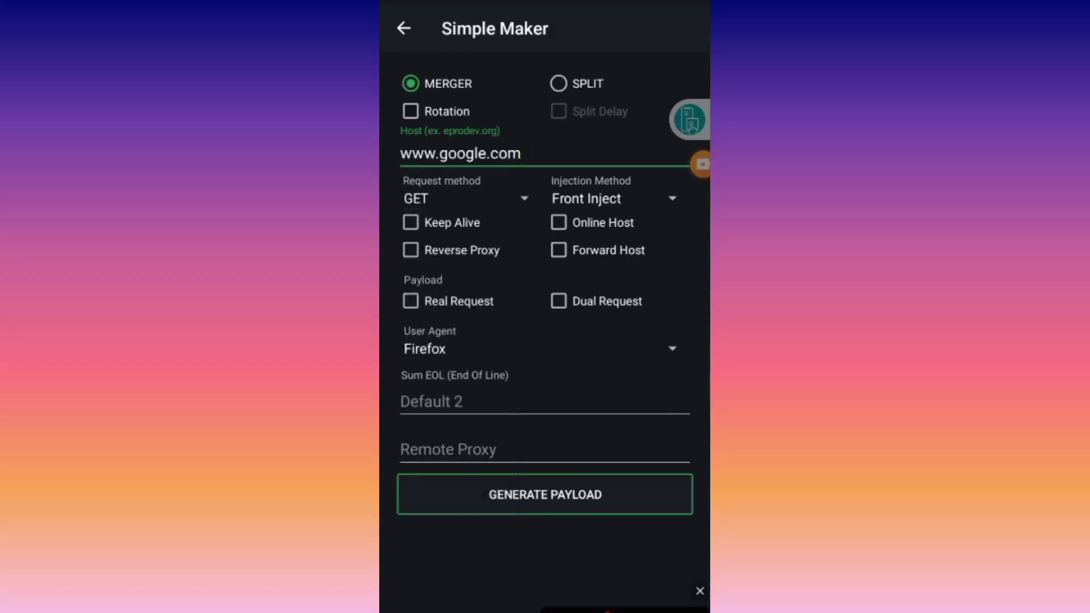
{"action": "left_click_drag", "start_coordinate": [649, 317], "coordinate": [640, 203]}
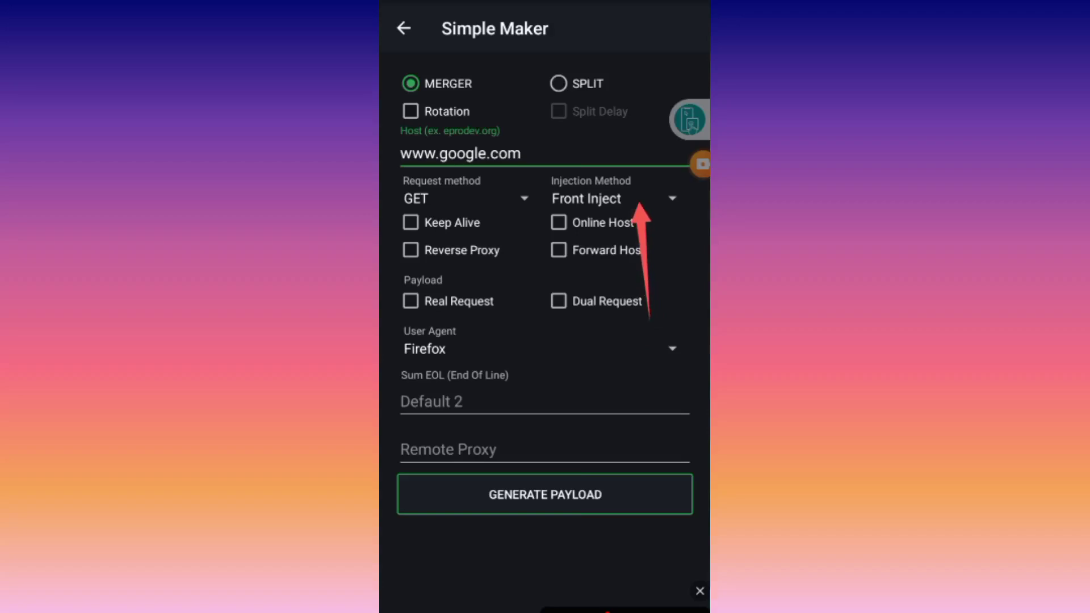
{"action": "left_click", "coordinate": [699, 591]}
{"action": "left_click", "coordinate": [559, 222]}
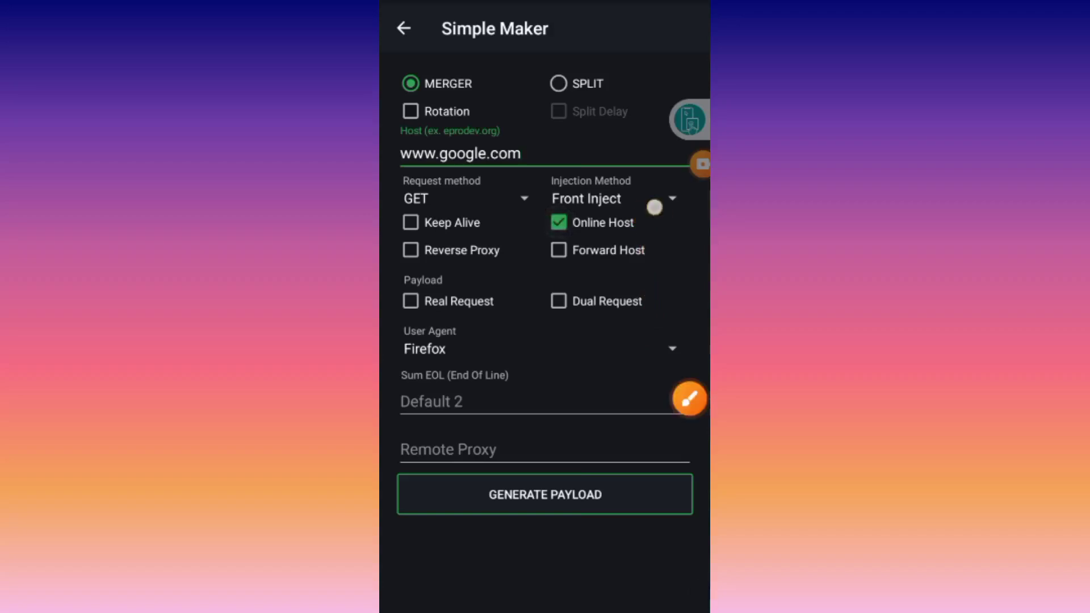
{"action": "left_click", "coordinate": [654, 207]}
{"action": "left_click", "coordinate": [687, 397]}
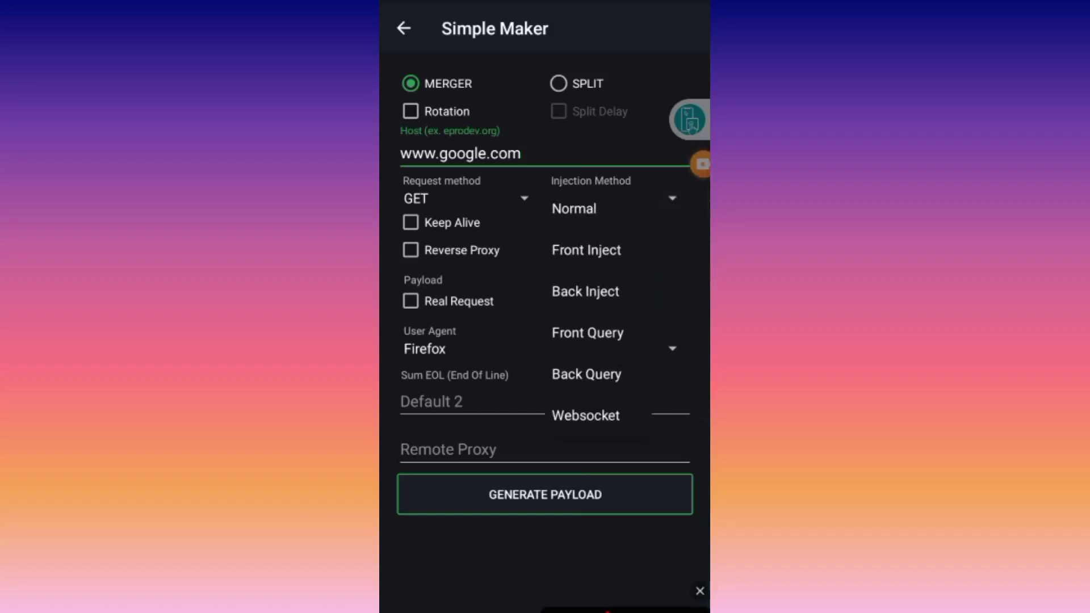
{"action": "left_click_drag", "start_coordinate": [545, 236], "coordinate": [643, 274]}
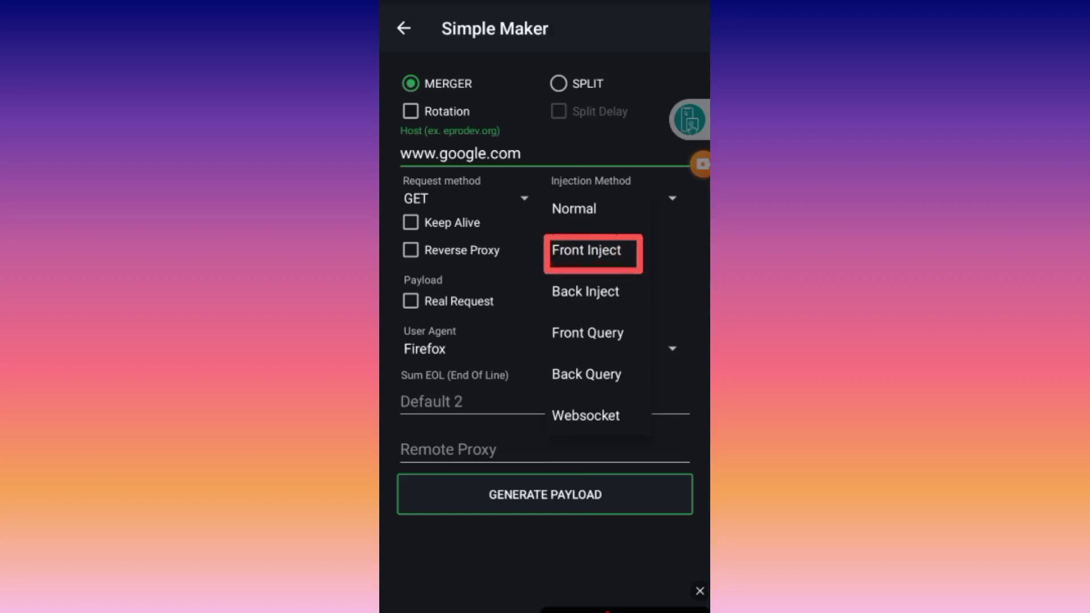
{"action": "left_click", "coordinate": [699, 591]}
{"action": "left_click", "coordinate": [586, 250]}
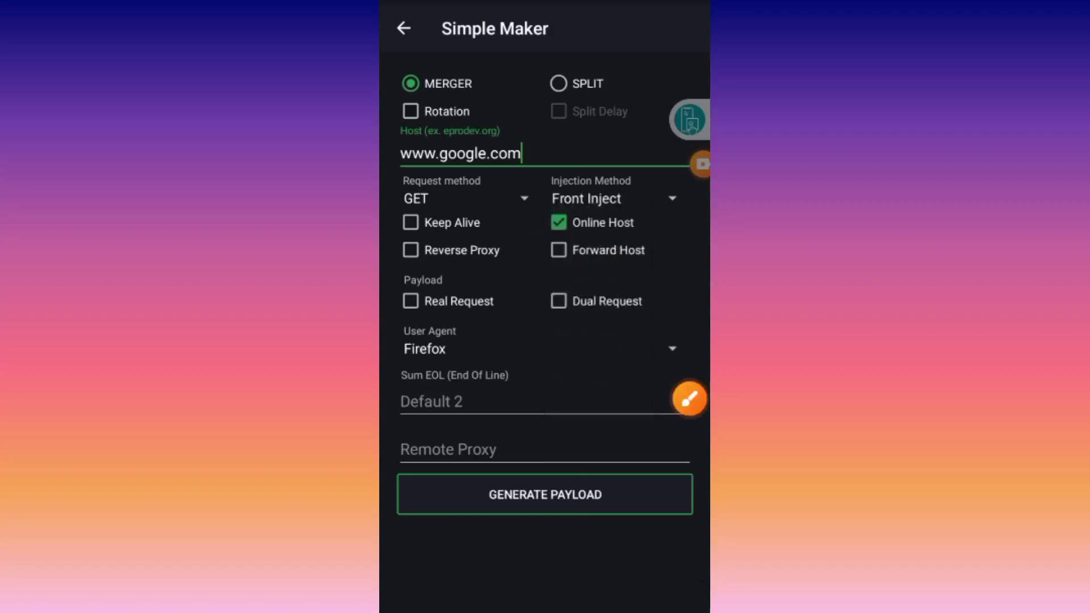
{"action": "left_click", "coordinate": [653, 201]}
{"action": "left_click", "coordinate": [613, 254]}
{"action": "left_click", "coordinate": [559, 222]}
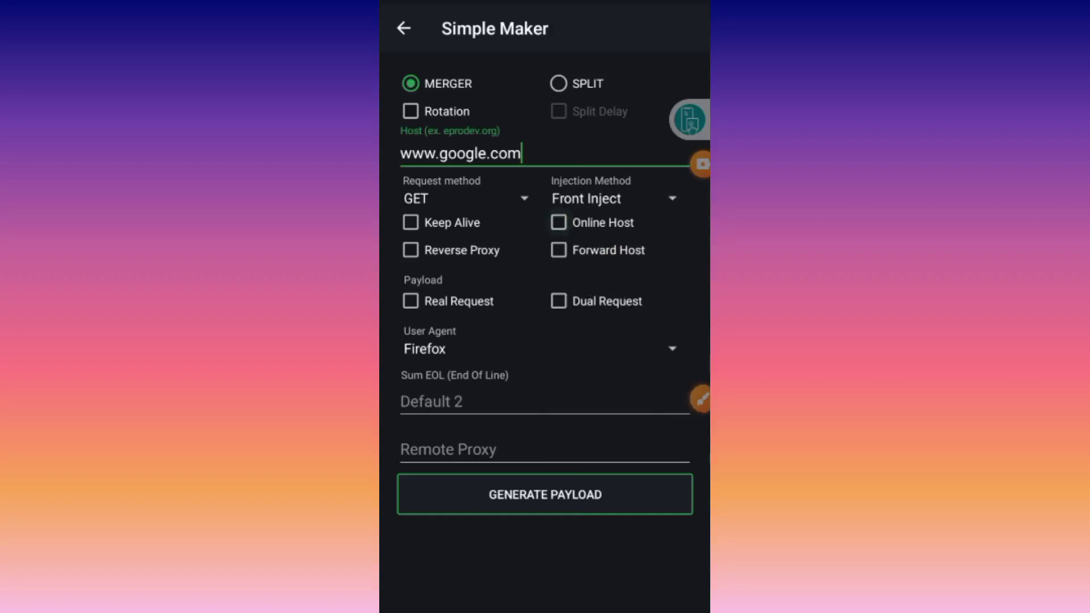
{"action": "left_click", "coordinate": [634, 282]}
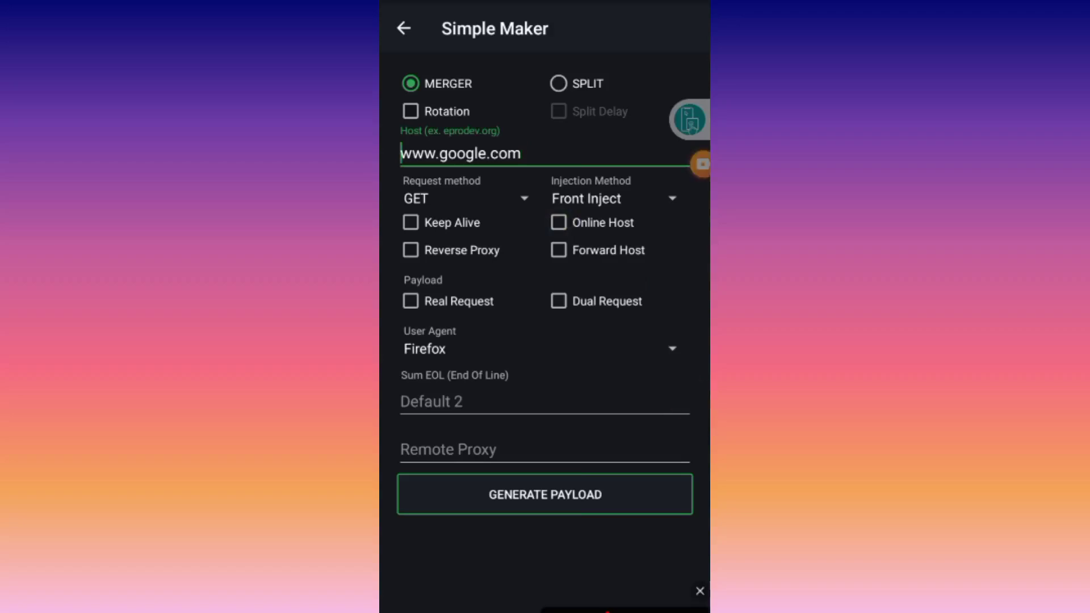
{"action": "left_click_drag", "start_coordinate": [489, 323], "coordinate": [395, 366]}
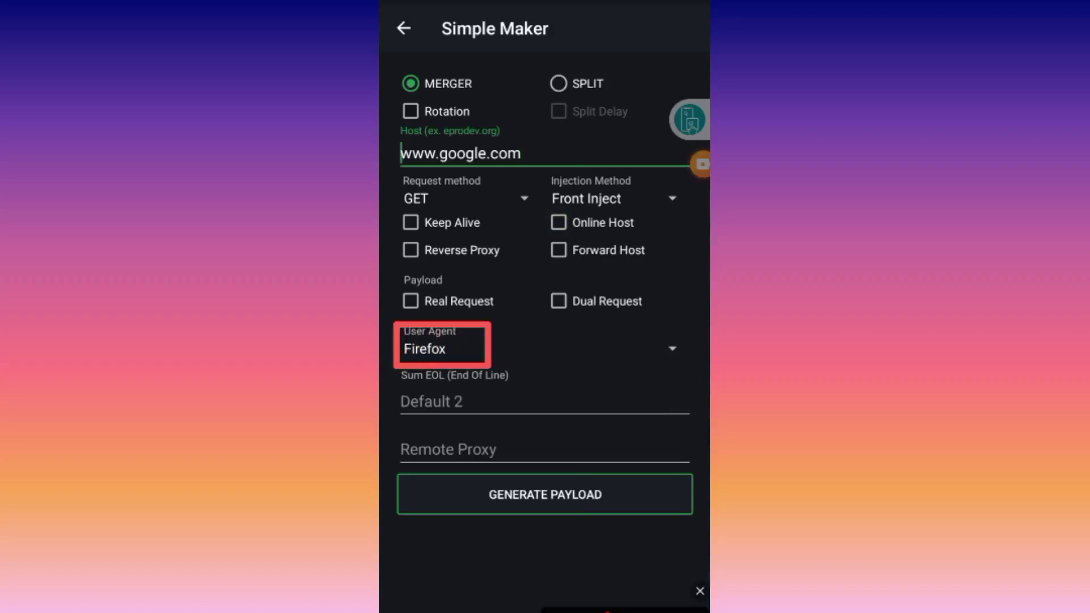
{"action": "left_click", "coordinate": [673, 348]}
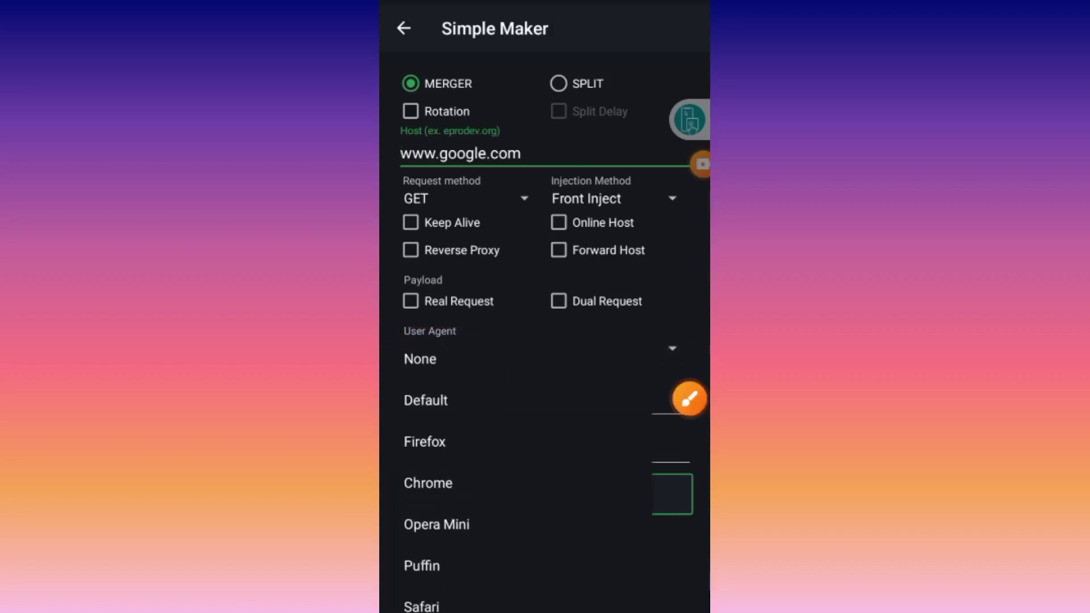
{"action": "mouse_move", "coordinate": [395, 420]}
{"action": "left_mouse_down"}
{"action": "mouse_move", "coordinate": [475, 462]}
{"action": "mouse_move", "coordinate": [401, 462]}
{"action": "mouse_move", "coordinate": [399, 421]}
{"action": "left_mouse_up"}
{"action": "left_click", "coordinate": [424, 441]}
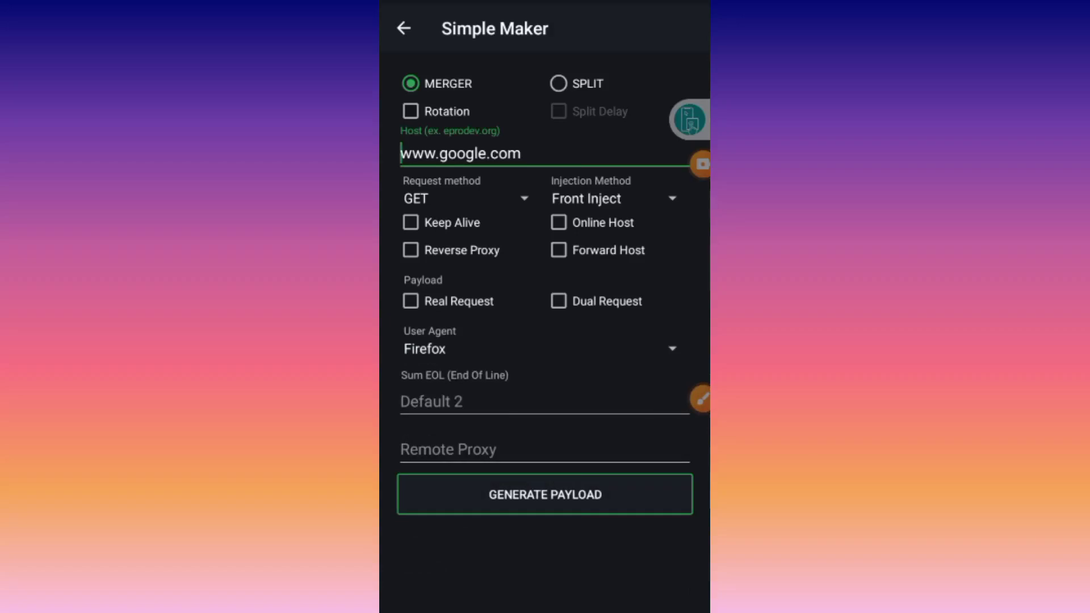
{"action": "left_click", "coordinate": [698, 398]}
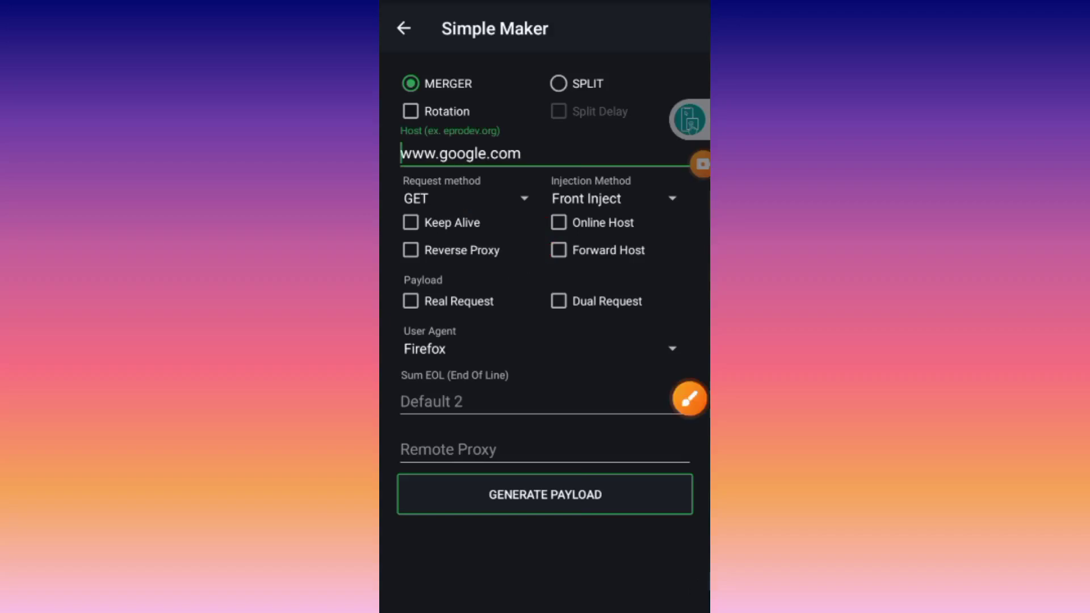
Tick the Online Host, Forward Host and Keep Alive checkboxes in Simple Maker
{"action": "left_click", "coordinate": [557, 223]}
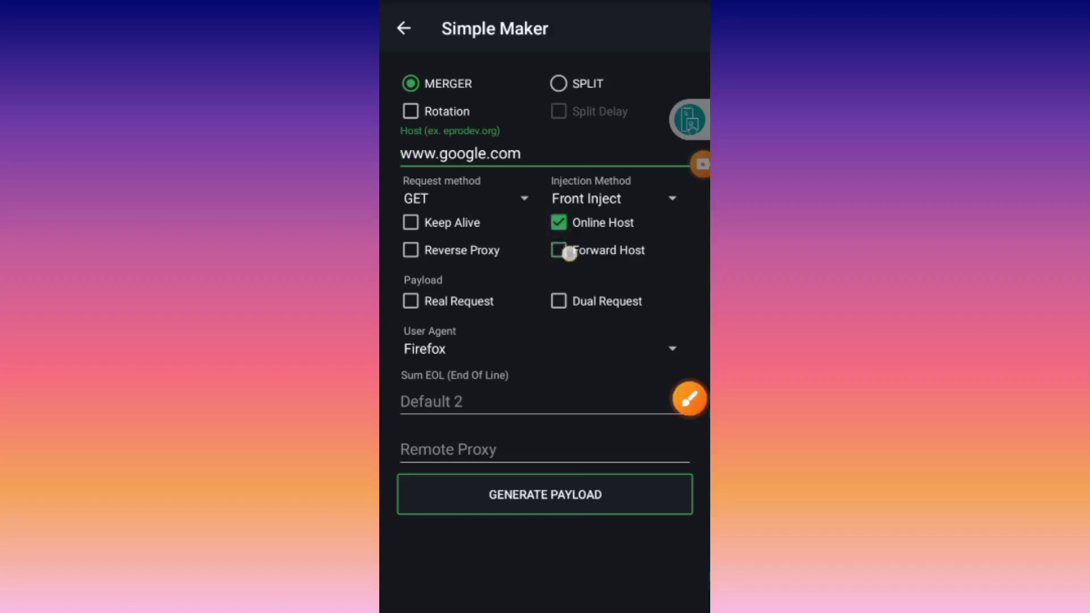
{"action": "left_click", "coordinate": [558, 250]}
{"action": "left_click", "coordinate": [410, 222]}
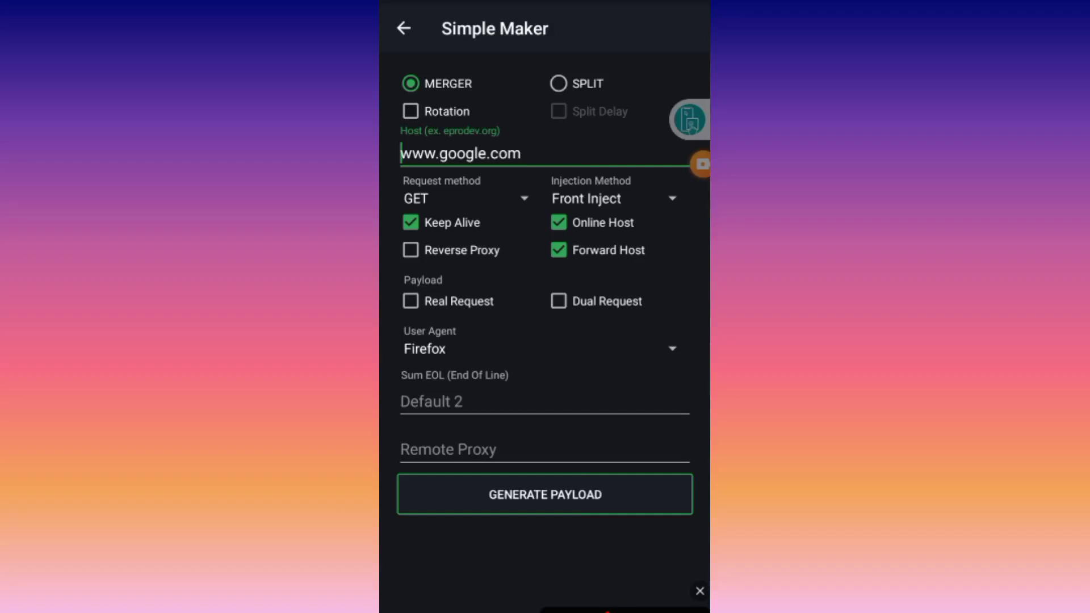
{"action": "mouse_move", "coordinate": [478, 470]}
{"action": "left_mouse_down"}
{"action": "mouse_move", "coordinate": [485, 526]}
{"action": "mouse_move", "coordinate": [622, 521]}
{"action": "left_mouse_up"}
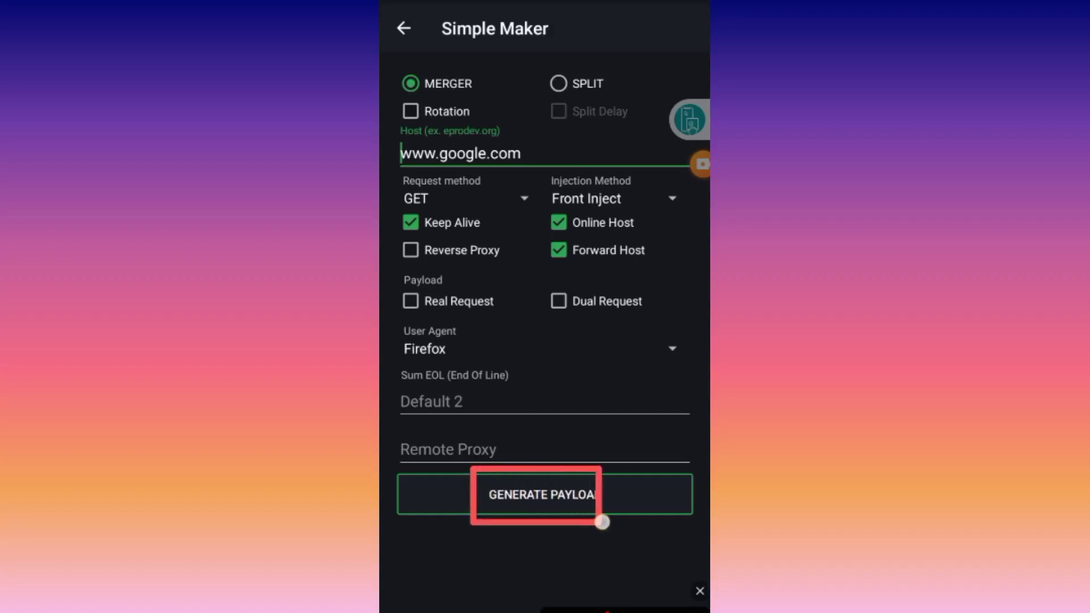
{"action": "left_click", "coordinate": [700, 591]}
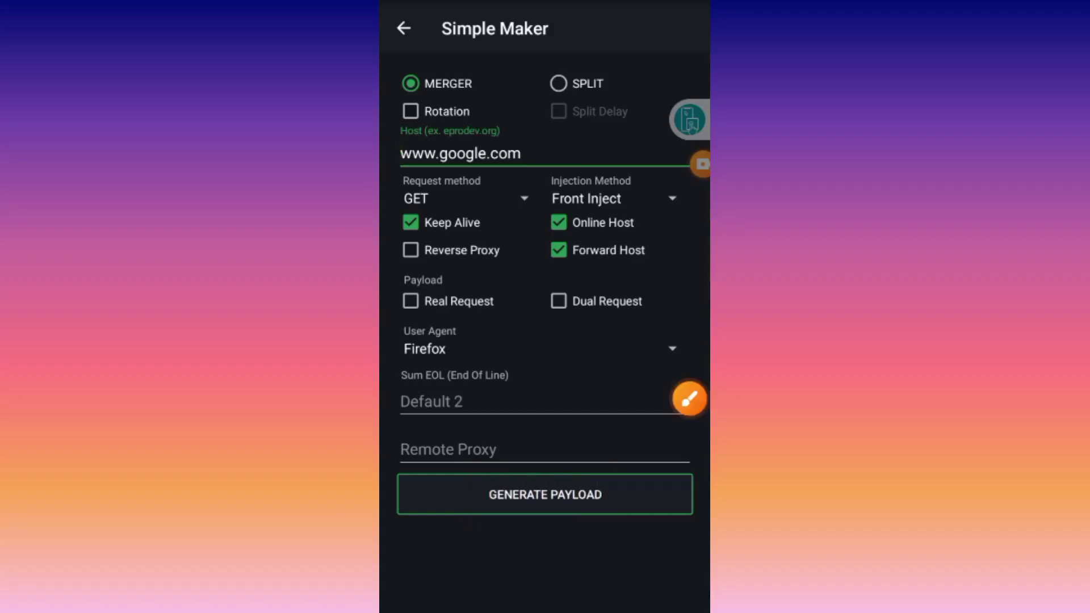
{"action": "left_click", "coordinate": [545, 494]}
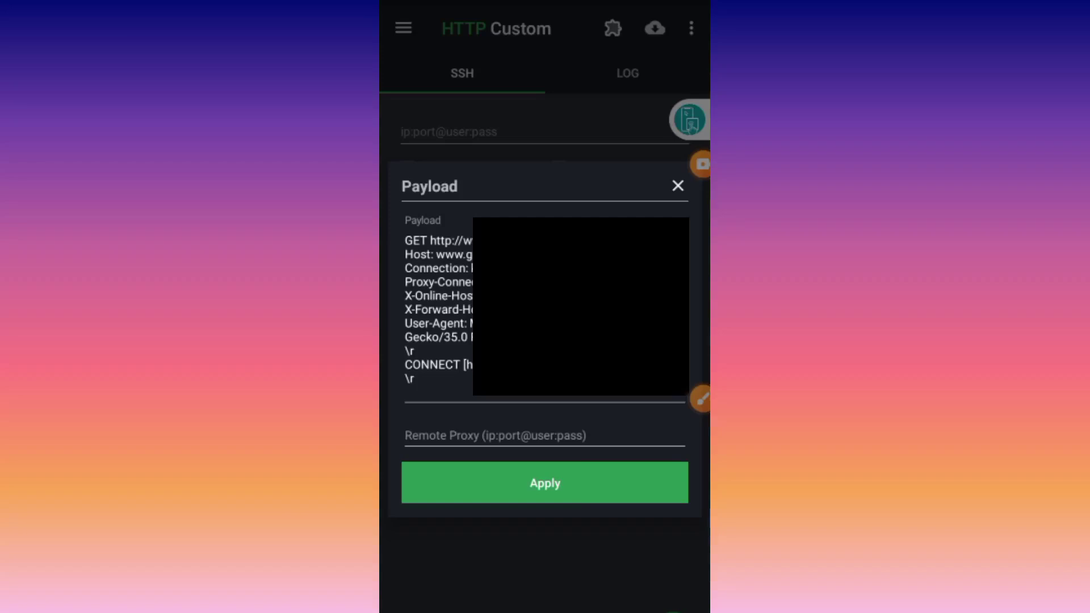
Apply the generated payload, returning to the SSH screen with Use Payload checked
{"action": "left_click", "coordinate": [546, 375]}
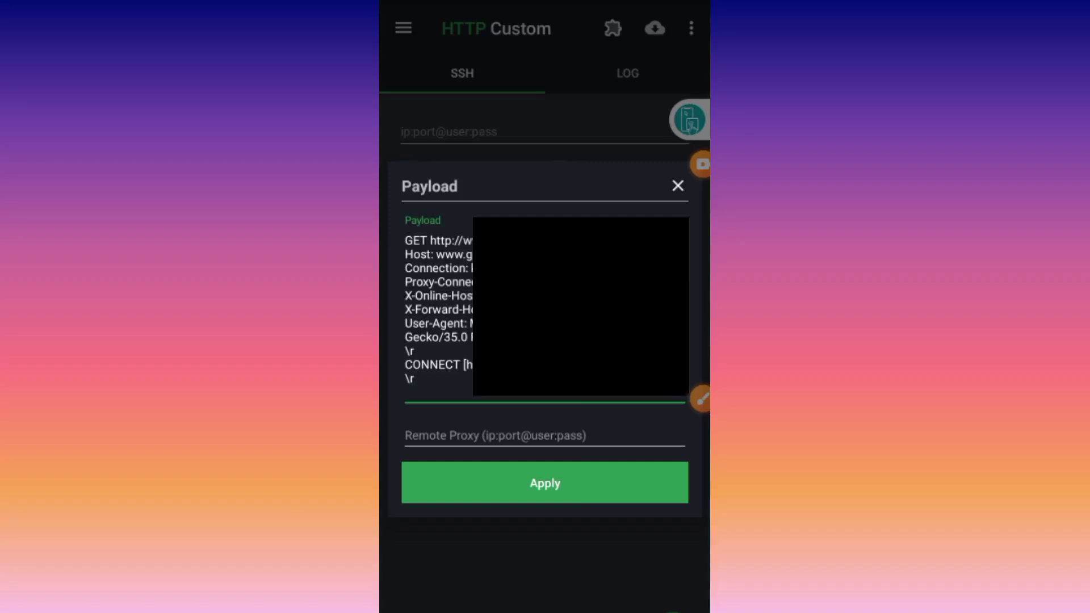
{"action": "left_click_drag", "start_coordinate": [466, 456], "coordinate": [563, 460]}
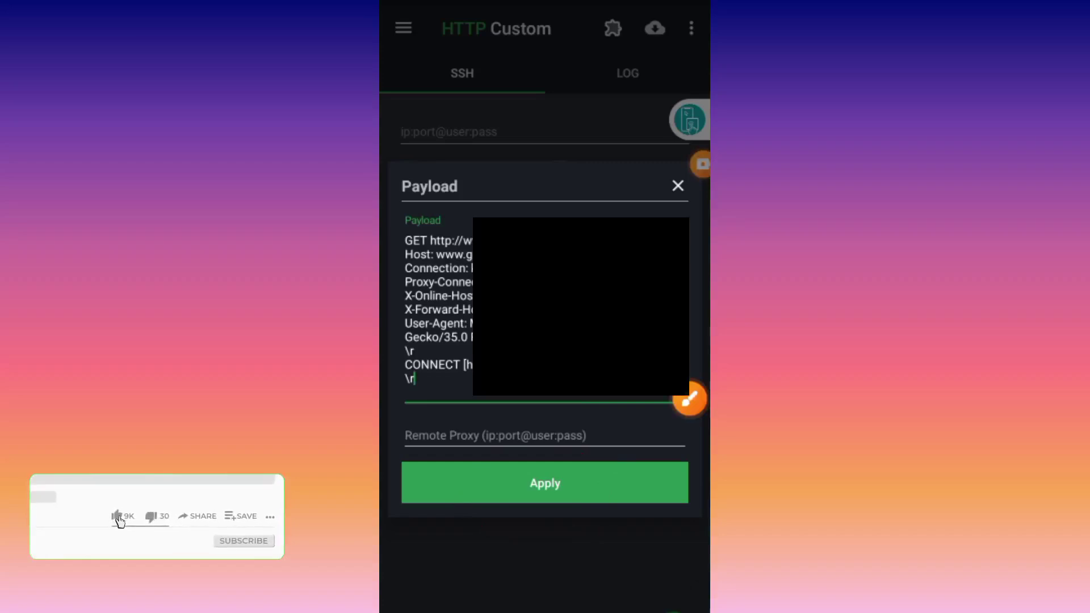
{"action": "left_click", "coordinate": [545, 482]}
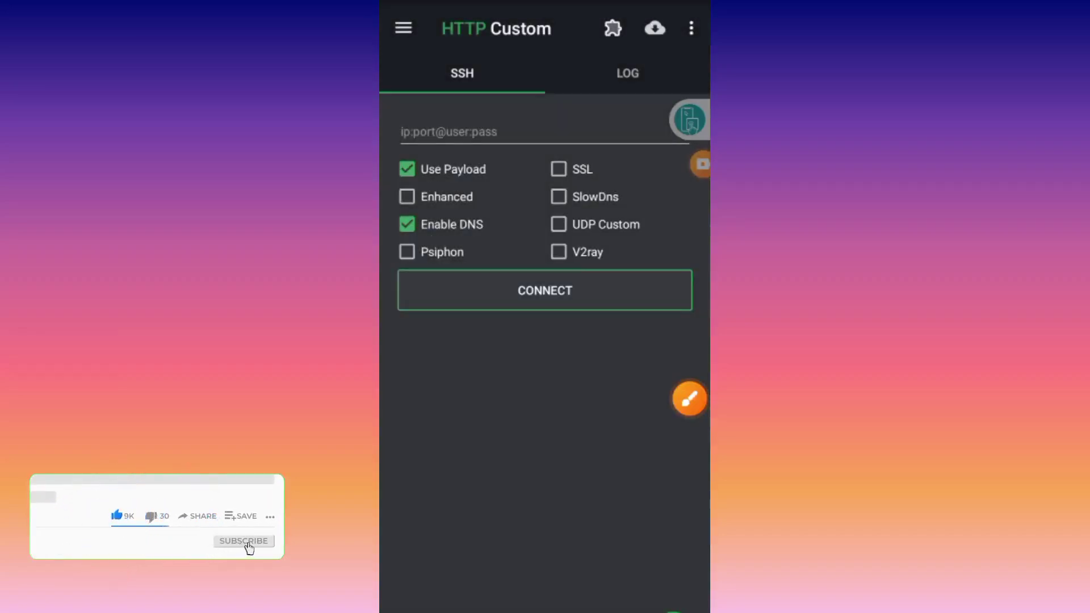